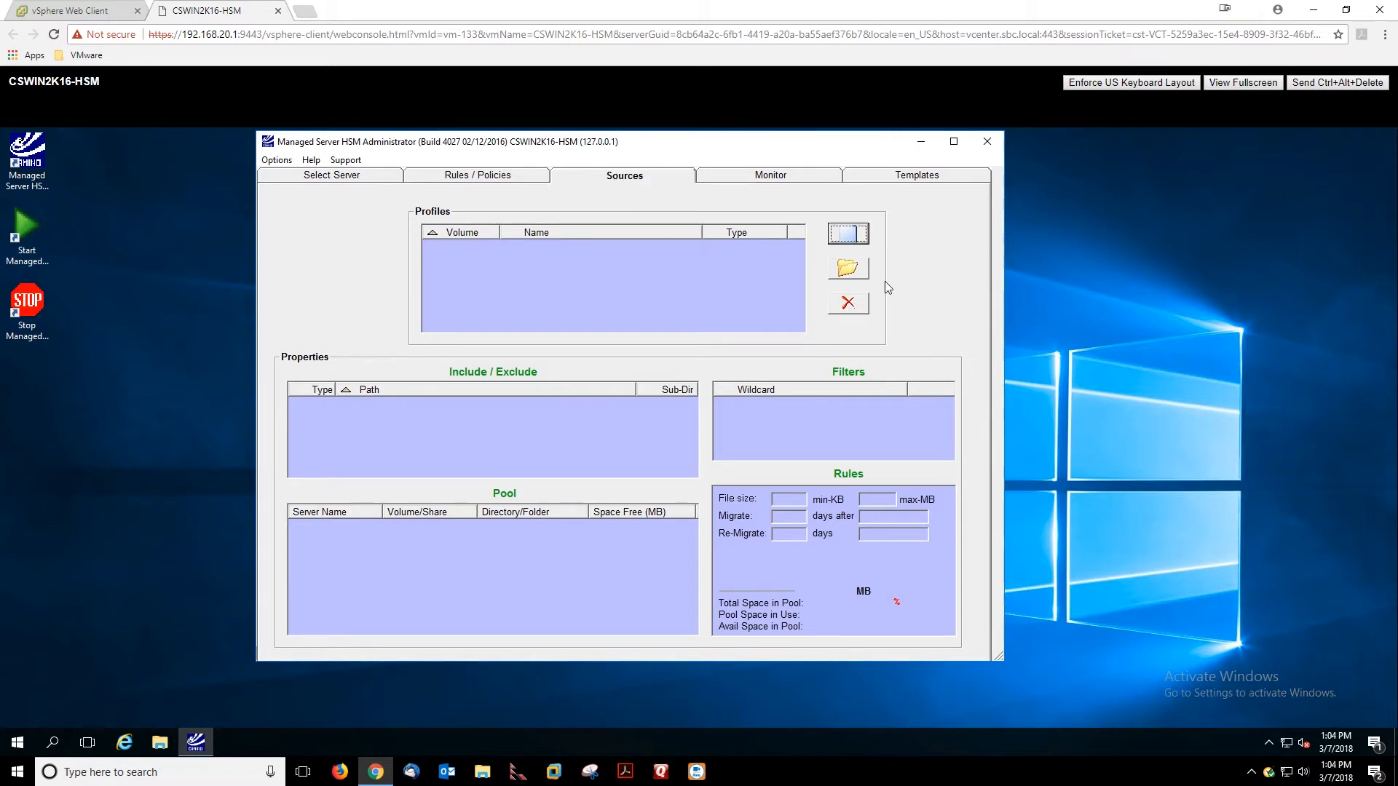
Start a new local migration profile on volume E:(Source), name it D2D Migration Profile and copy that name
click(842, 237)
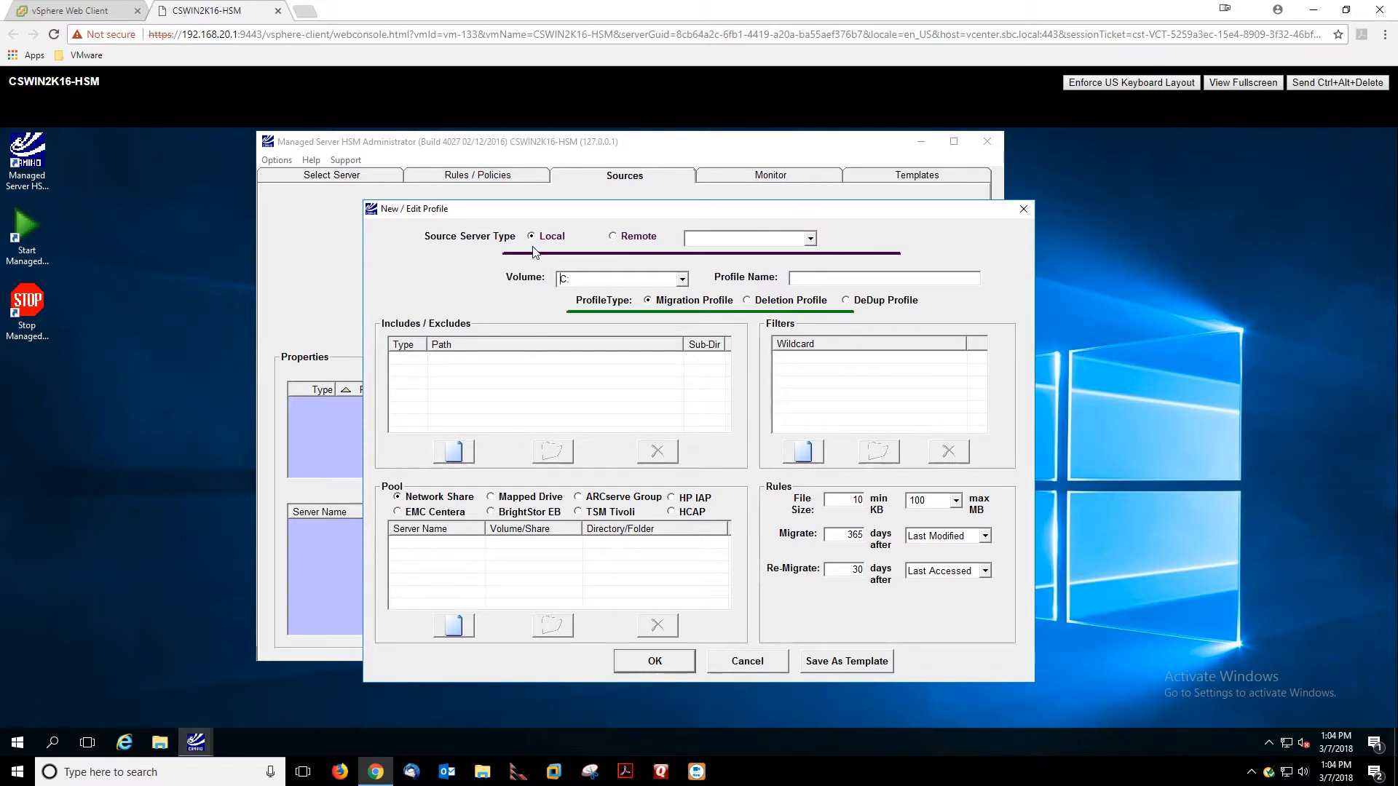
click(683, 280)
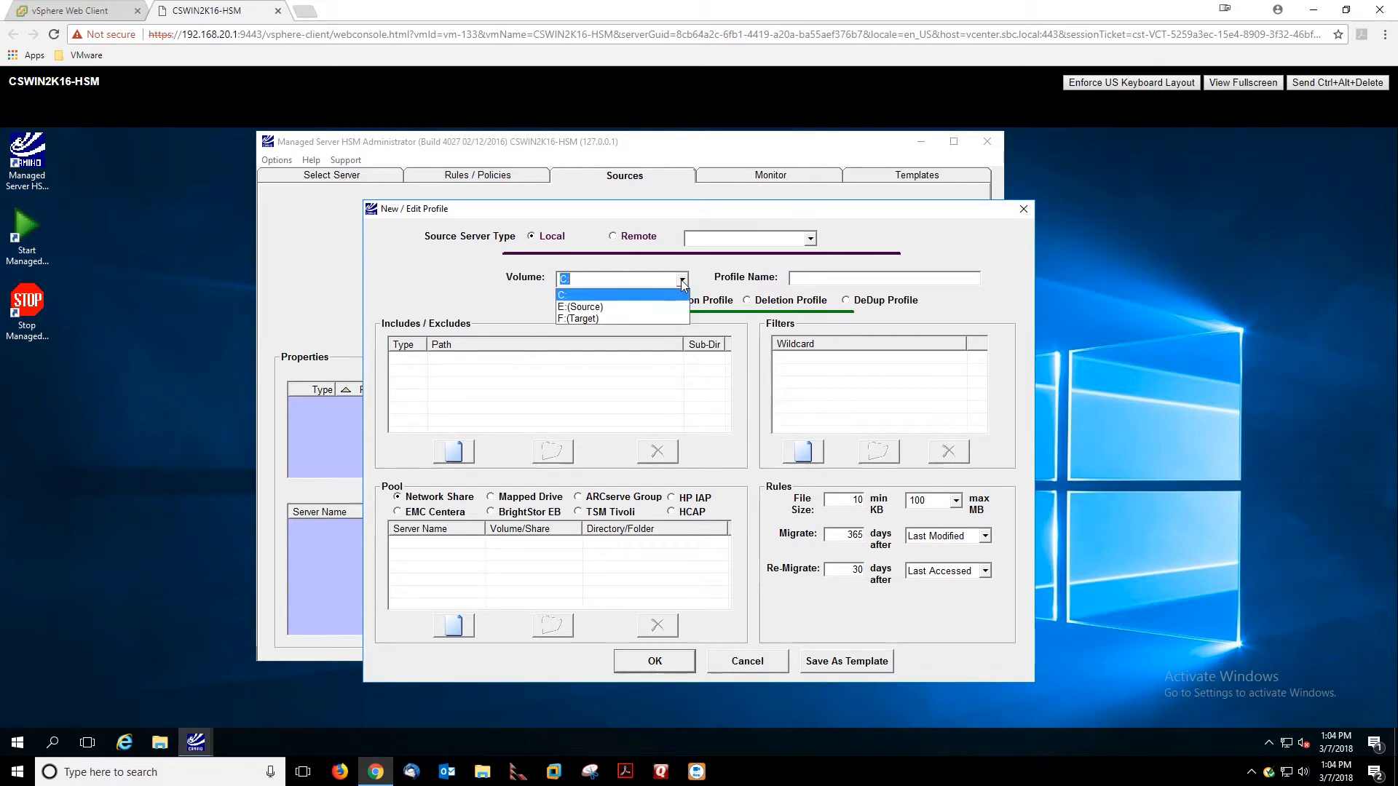
click(582, 308)
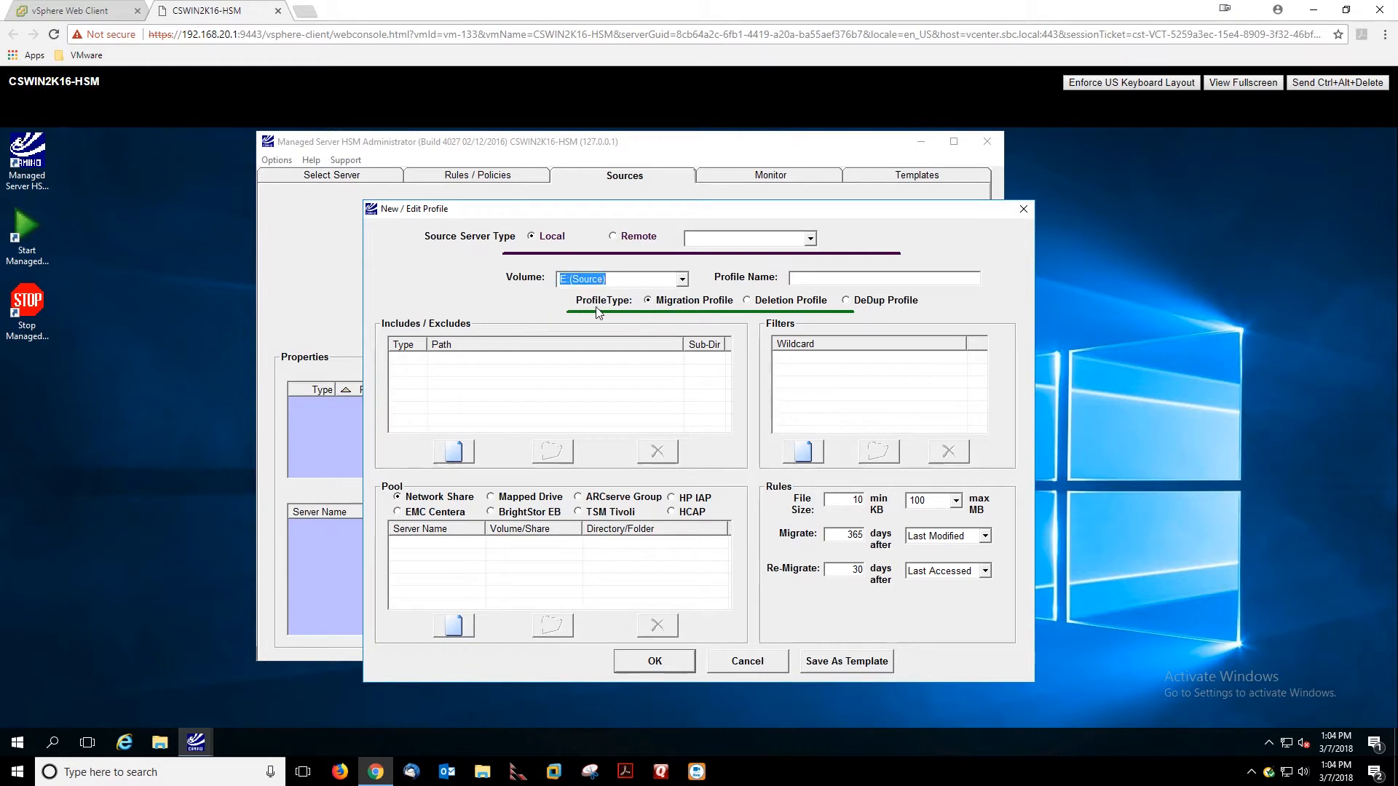
click(833, 279)
text(D2D Migration Profile)
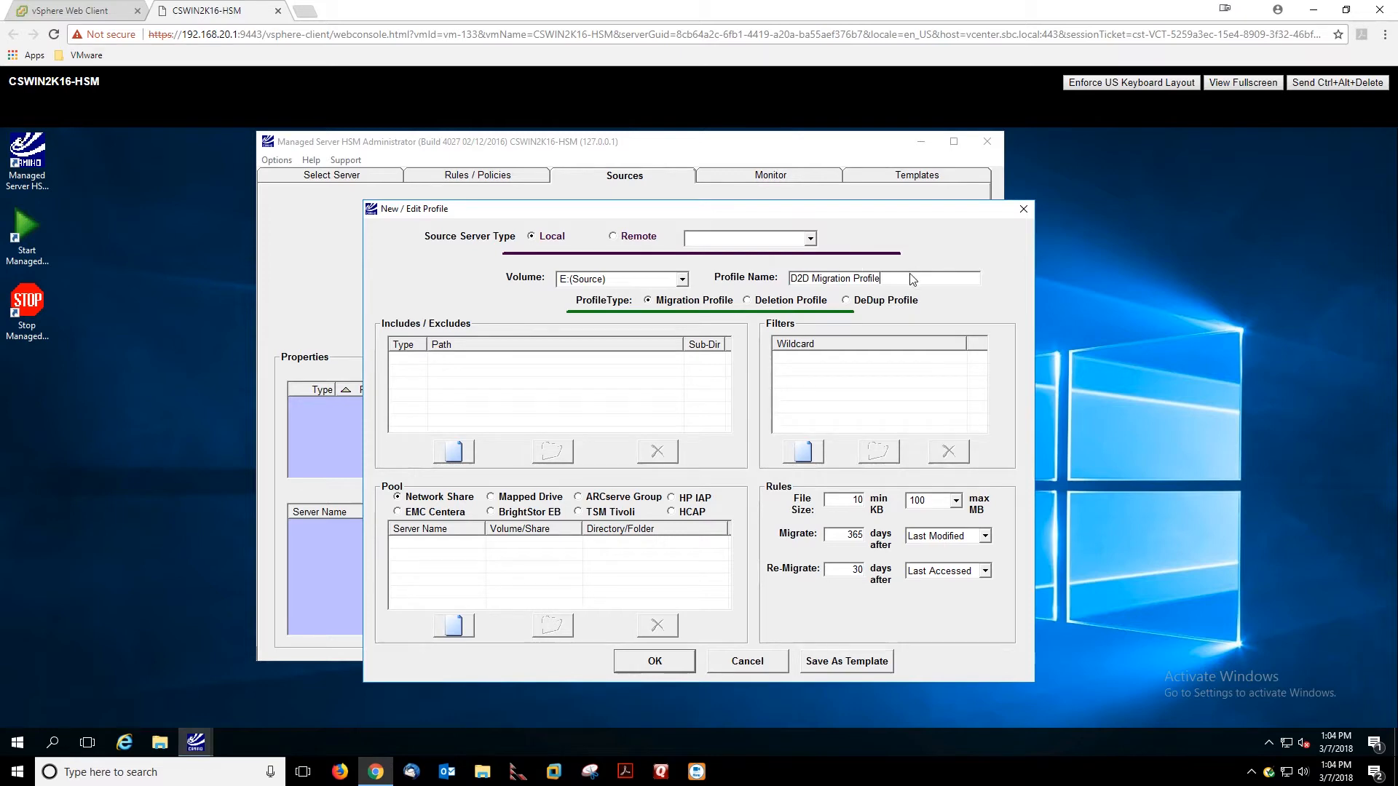
drag(883, 279, 766, 290)
key(ctrl+c)
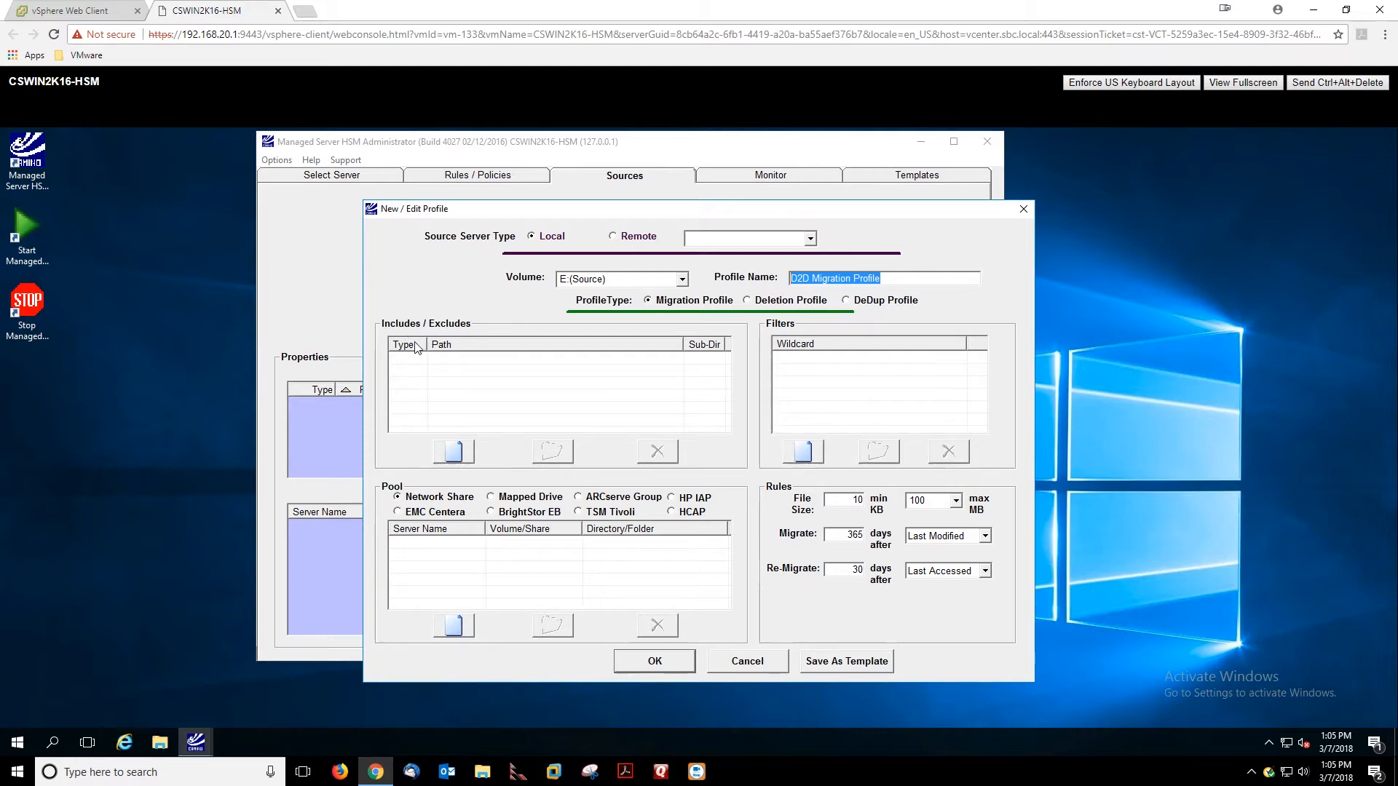
Add an include entry for the D2D folder inside DATA on the source volume, with path E:\DATA\D2D\*.*, without subdirectories
click(452, 455)
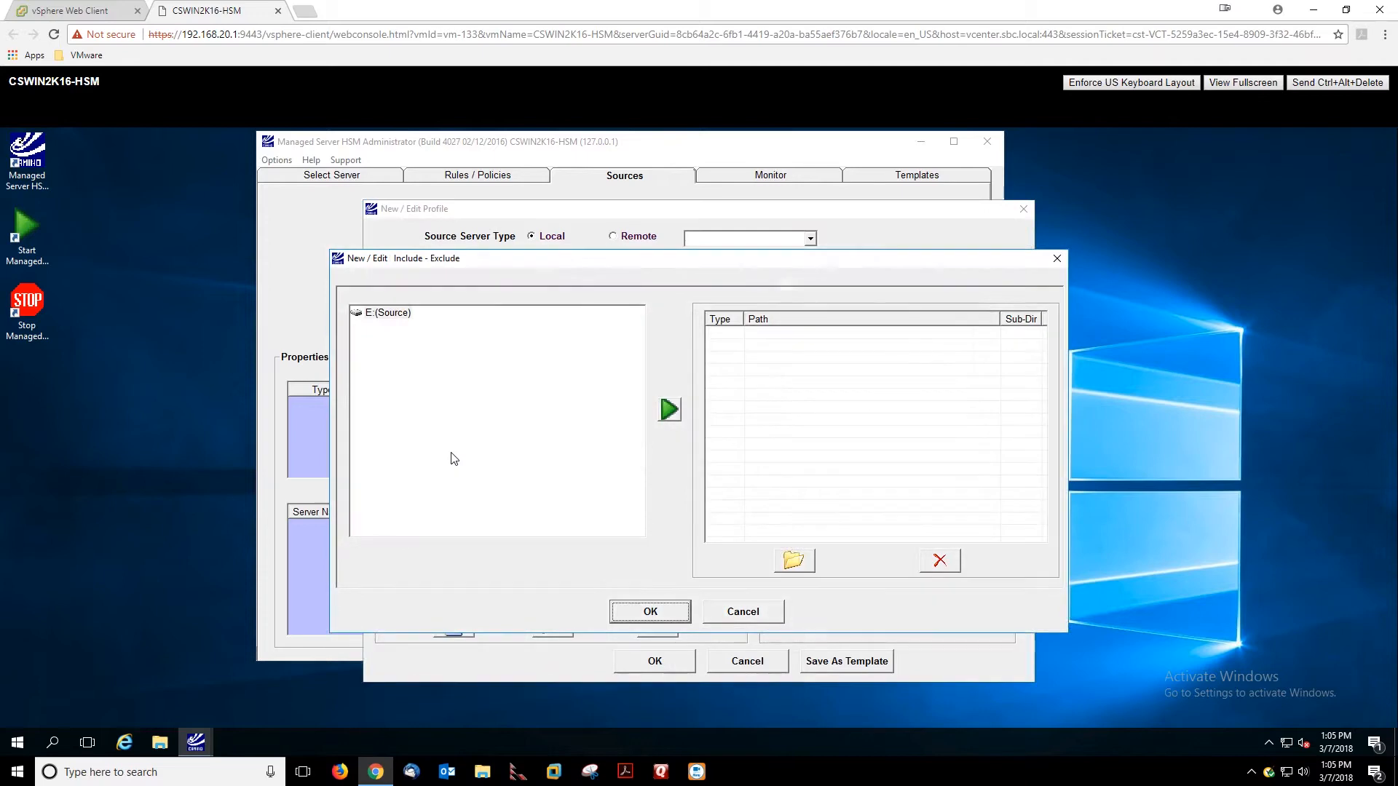
double_click(373, 316)
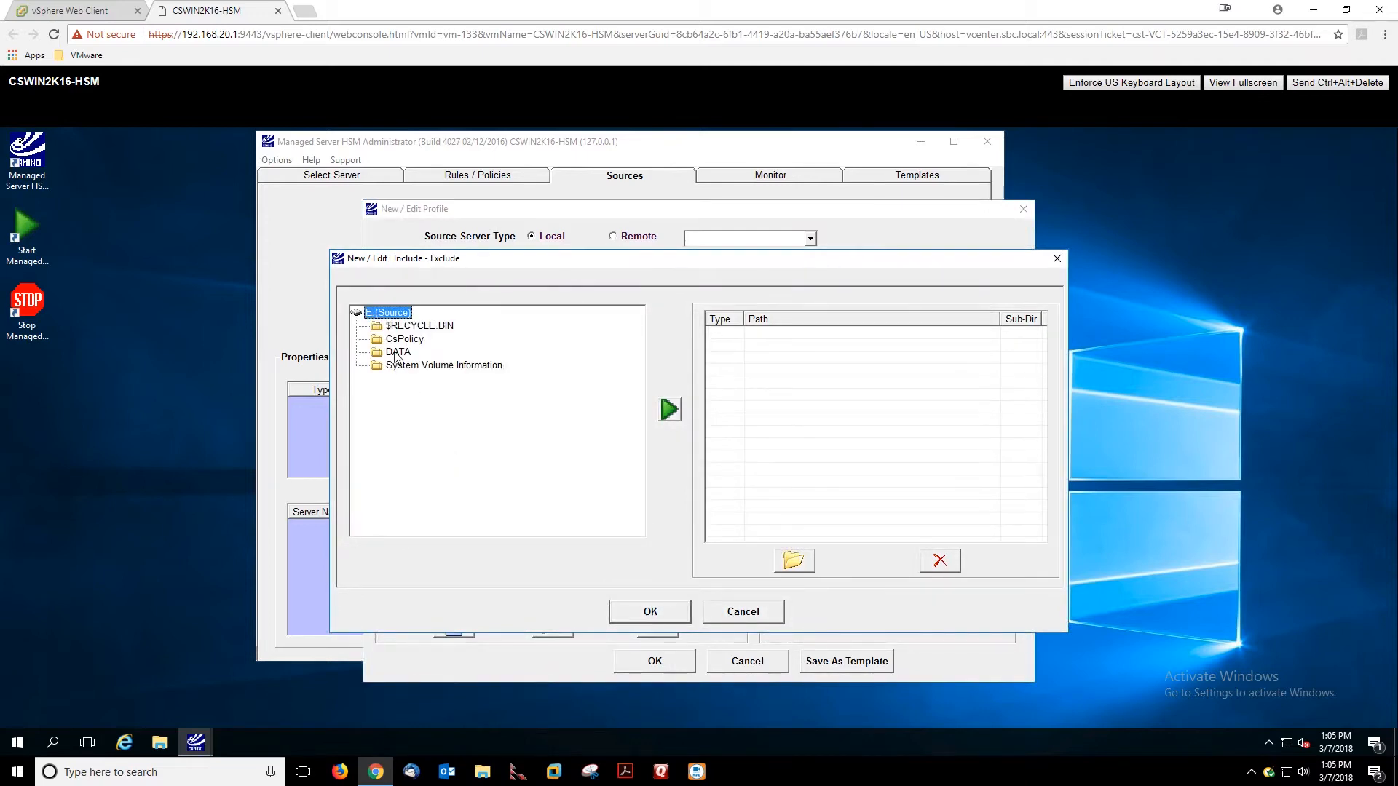
double_click(396, 353)
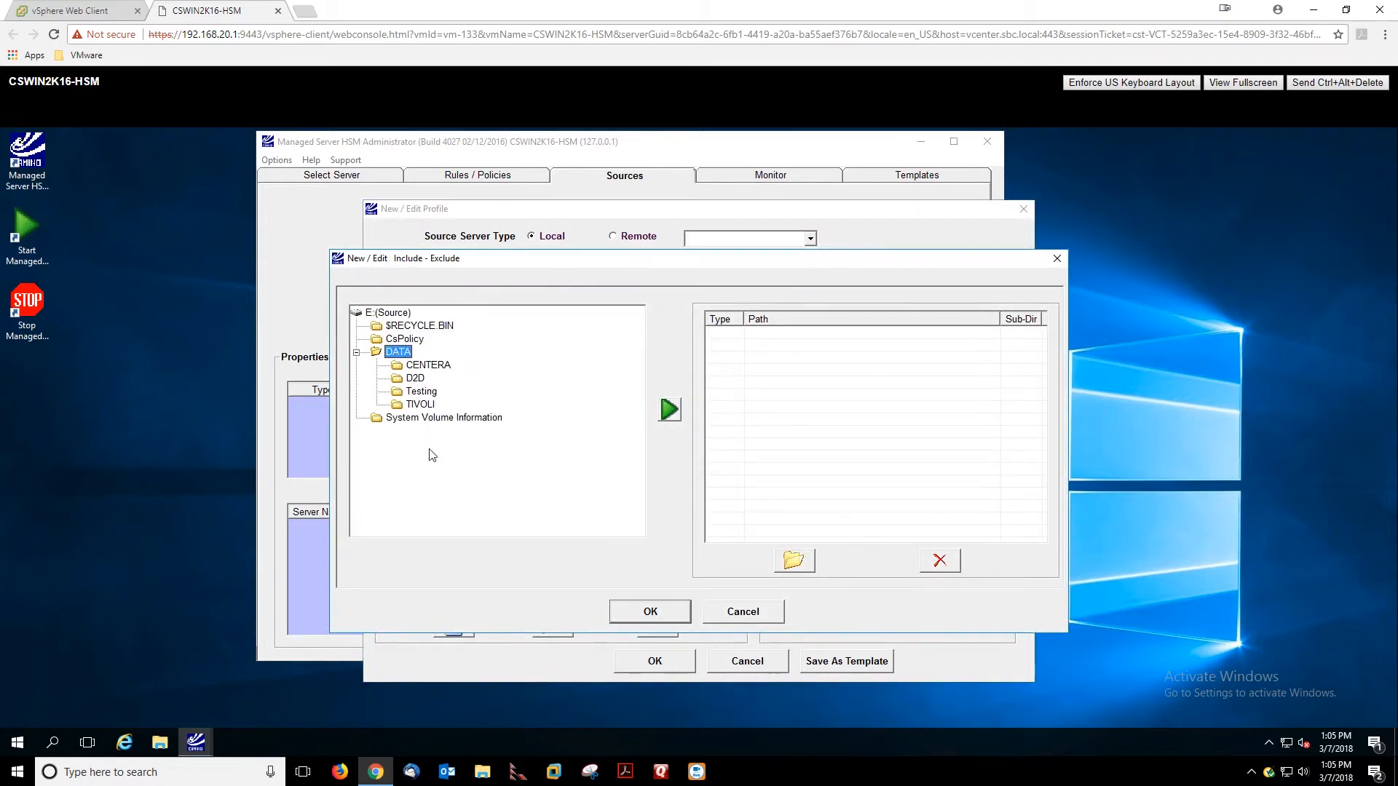
click(398, 382)
click(668, 411)
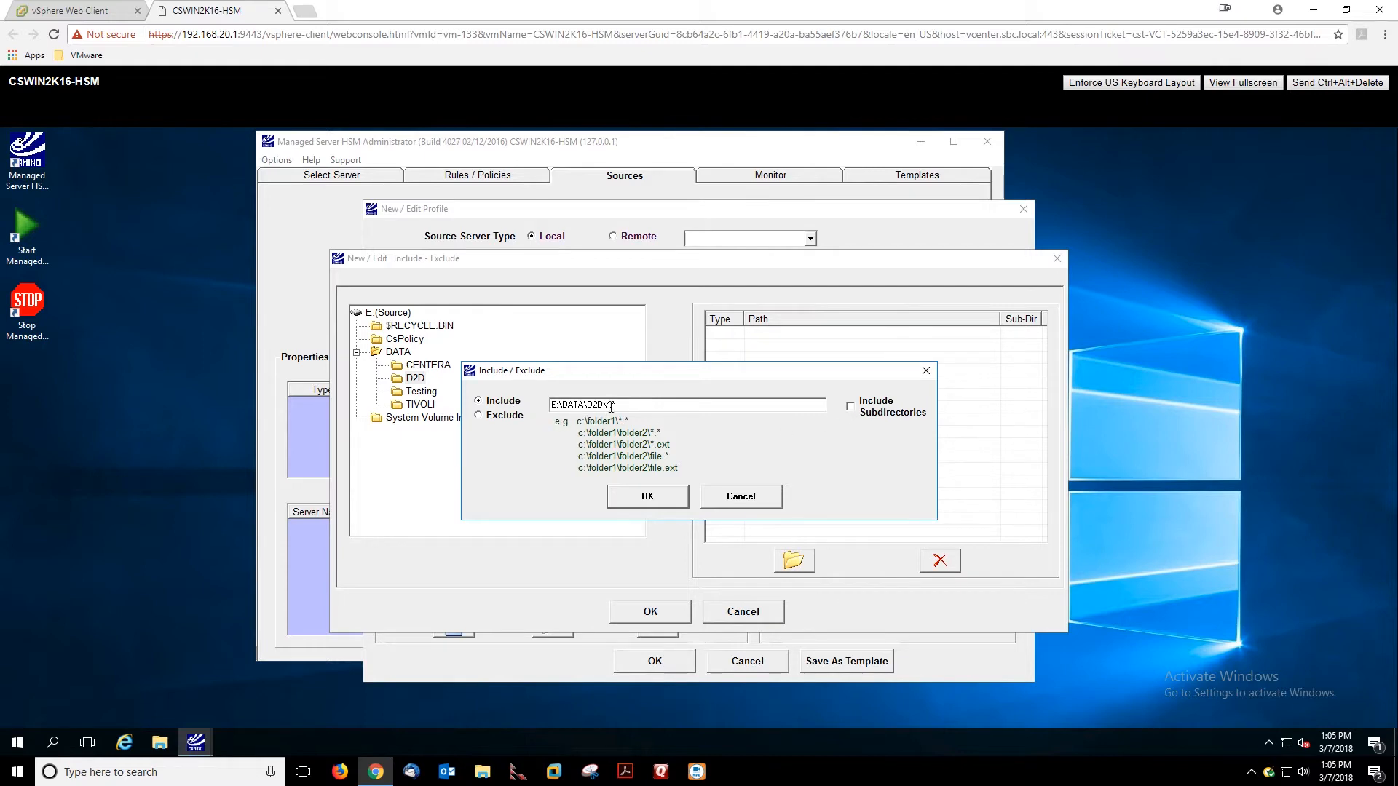
click(640, 499)
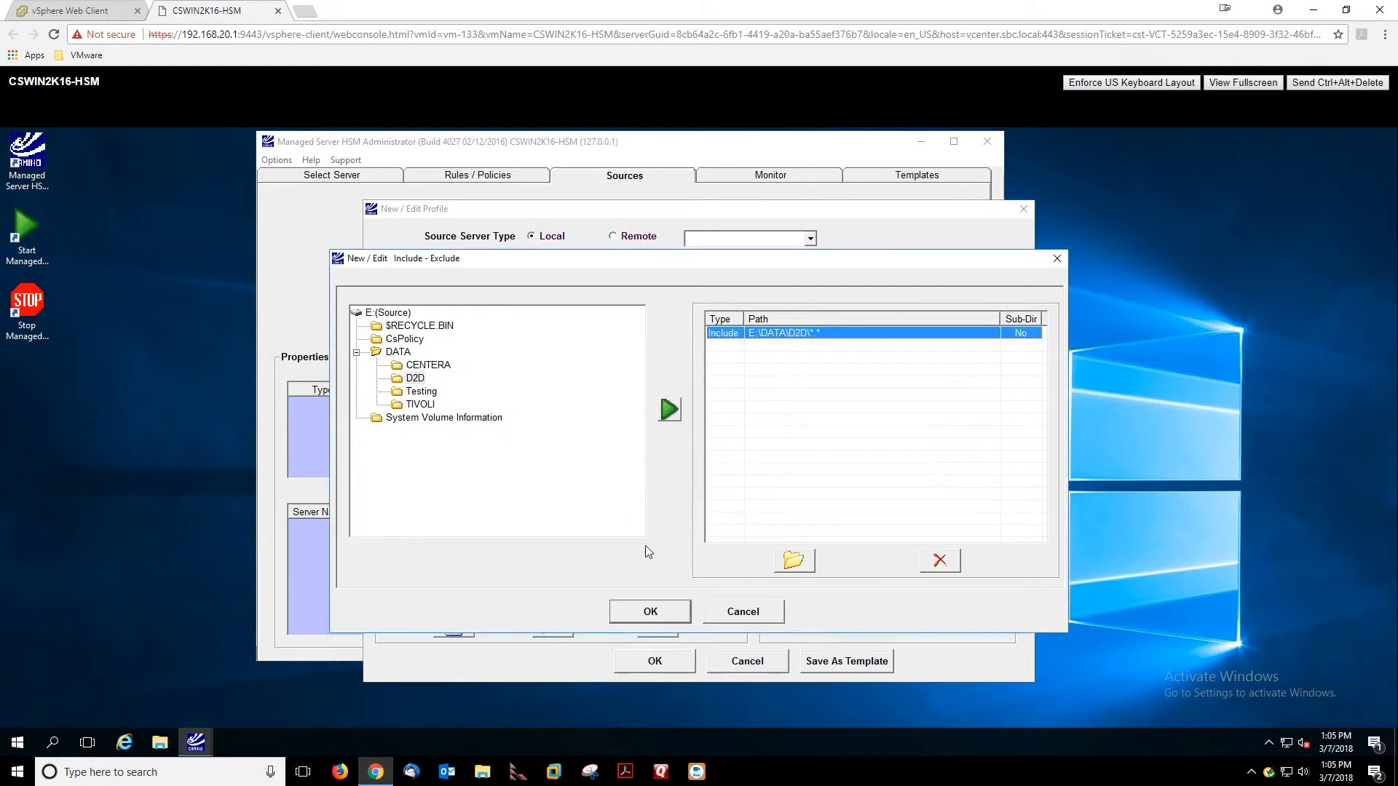
click(650, 613)
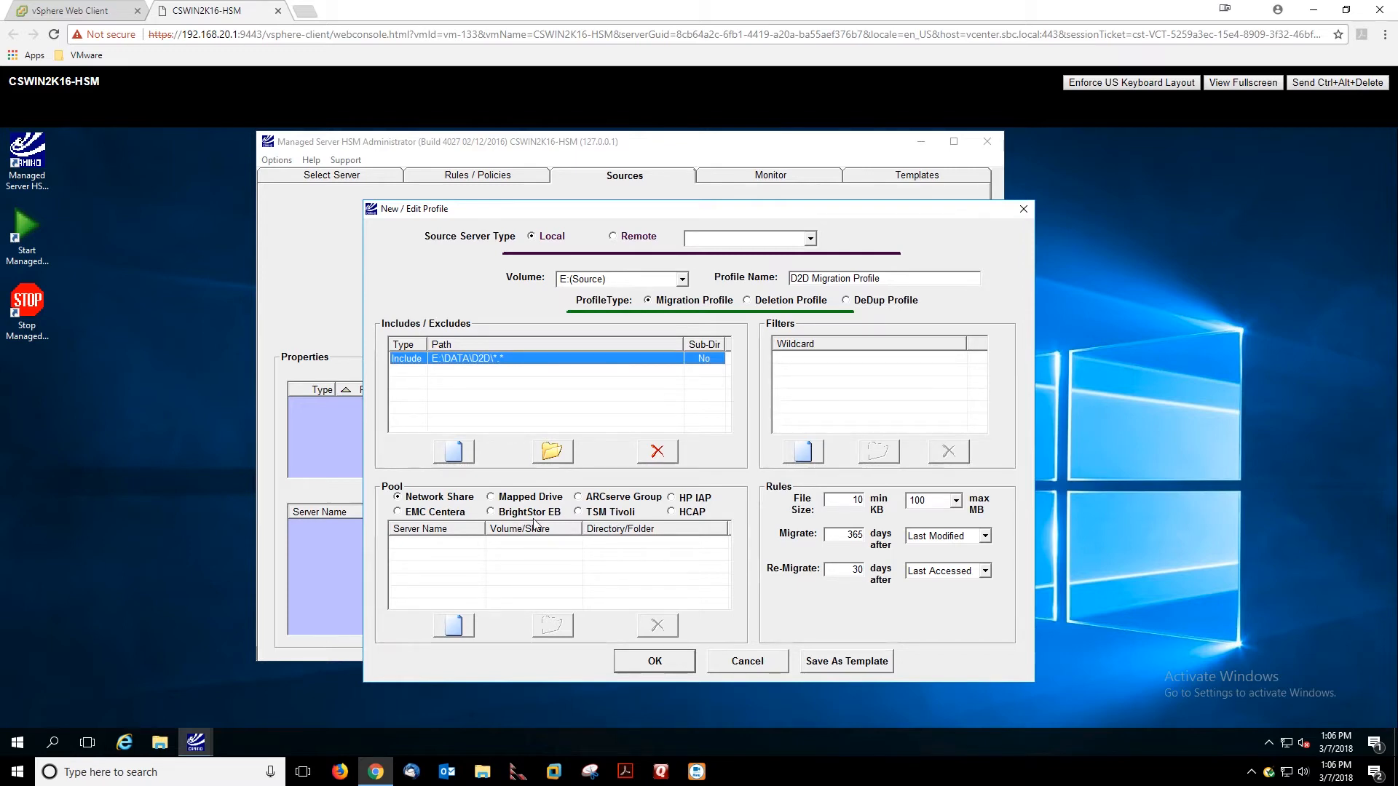
Add a Mapped Drive pool target on drive F:(Target), creating the target folder D2D Migration Profile
click(492, 498)
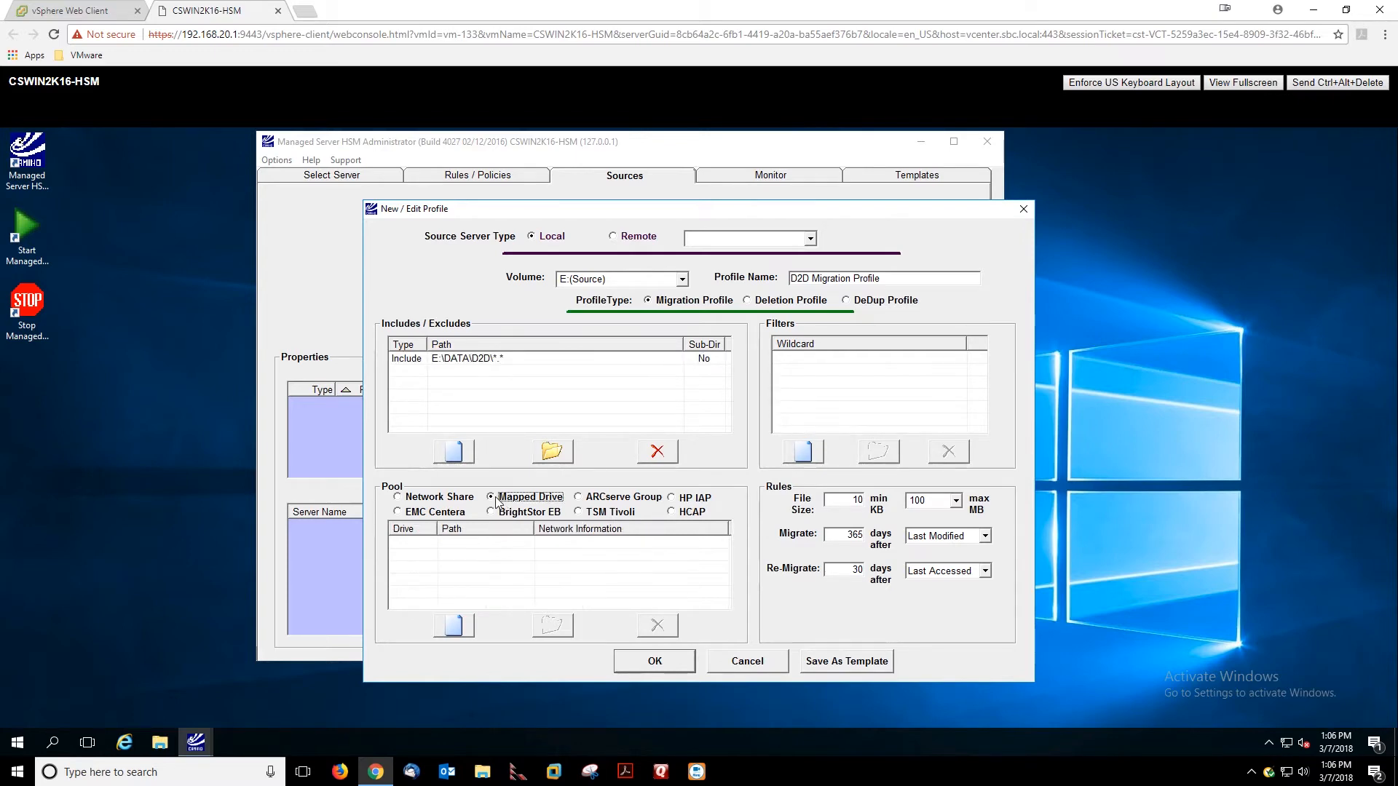
click(454, 626)
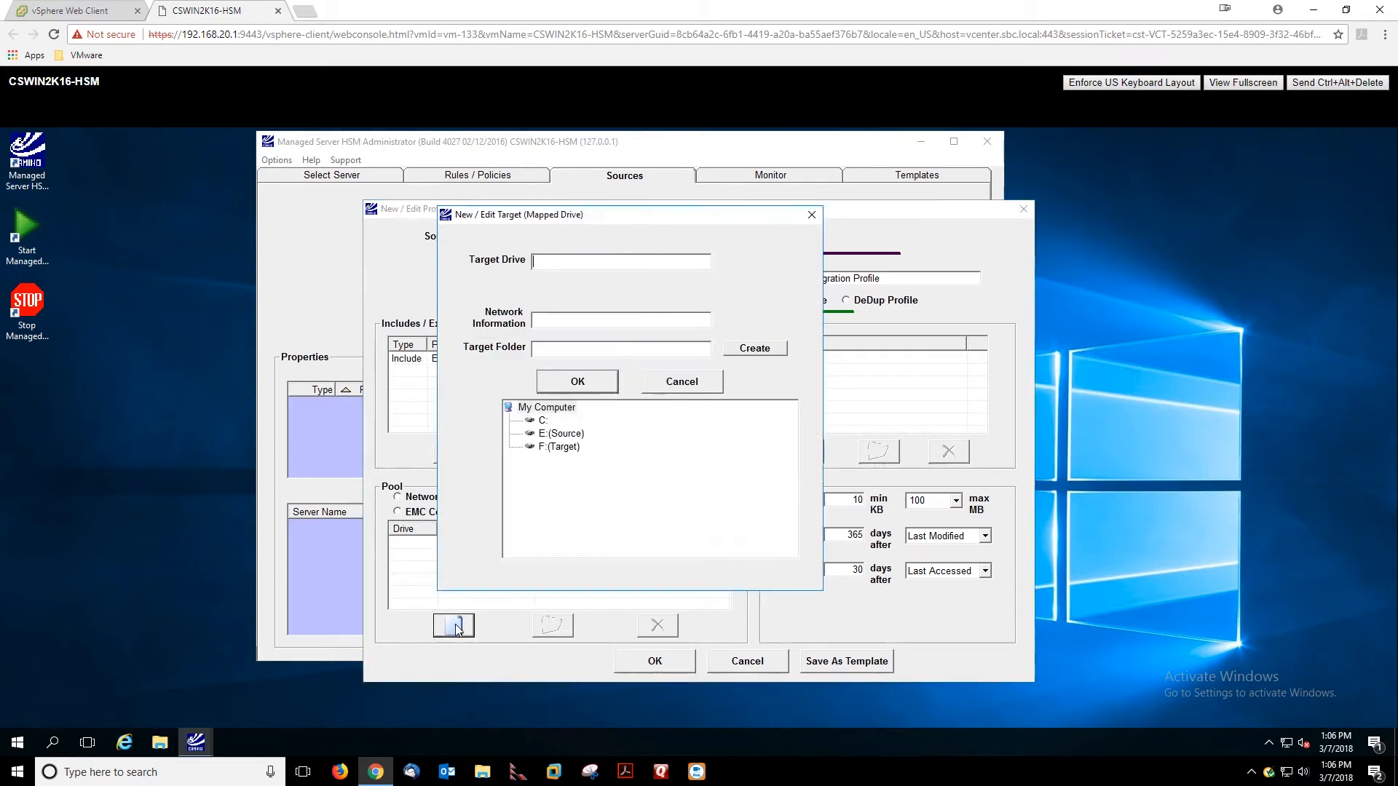
click(561, 447)
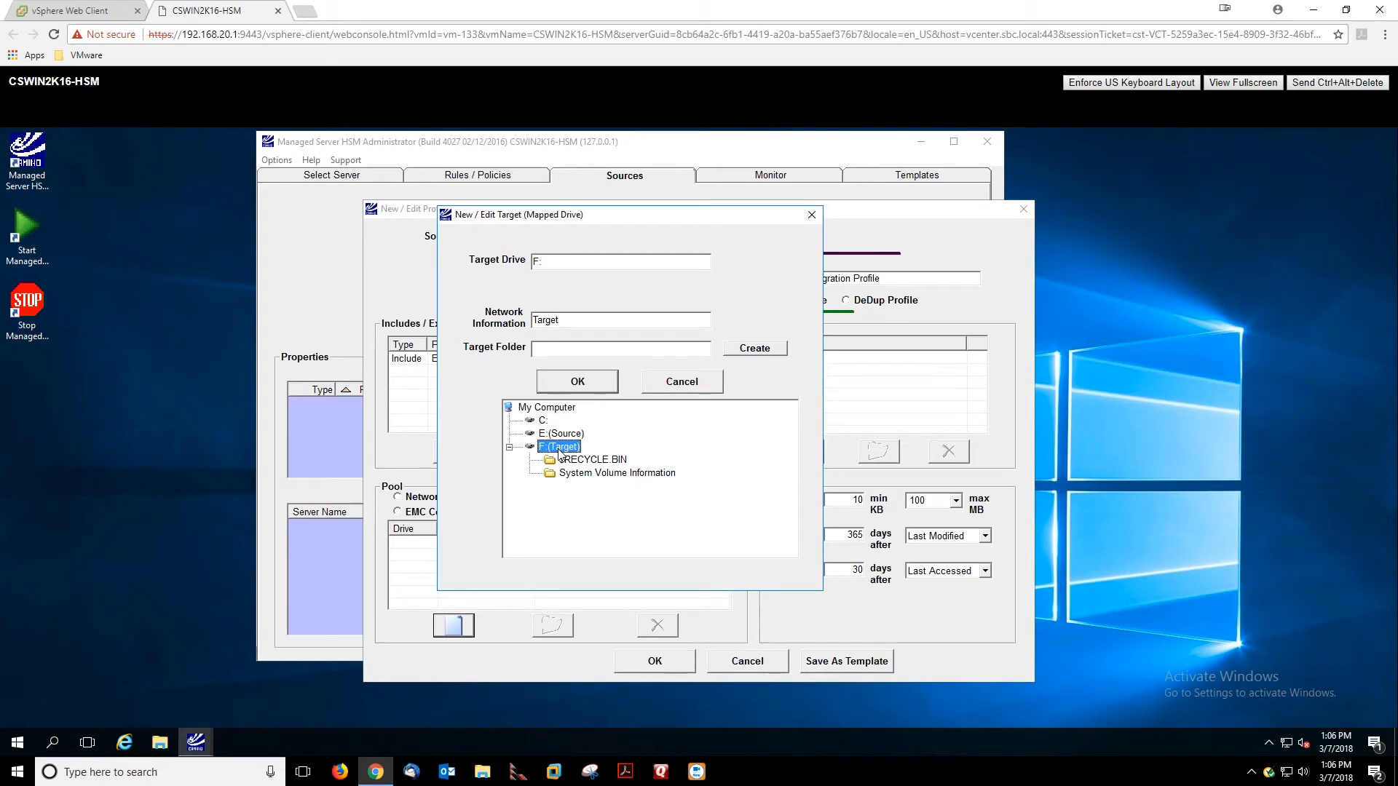
click(593, 348)
key(ctrl+v)
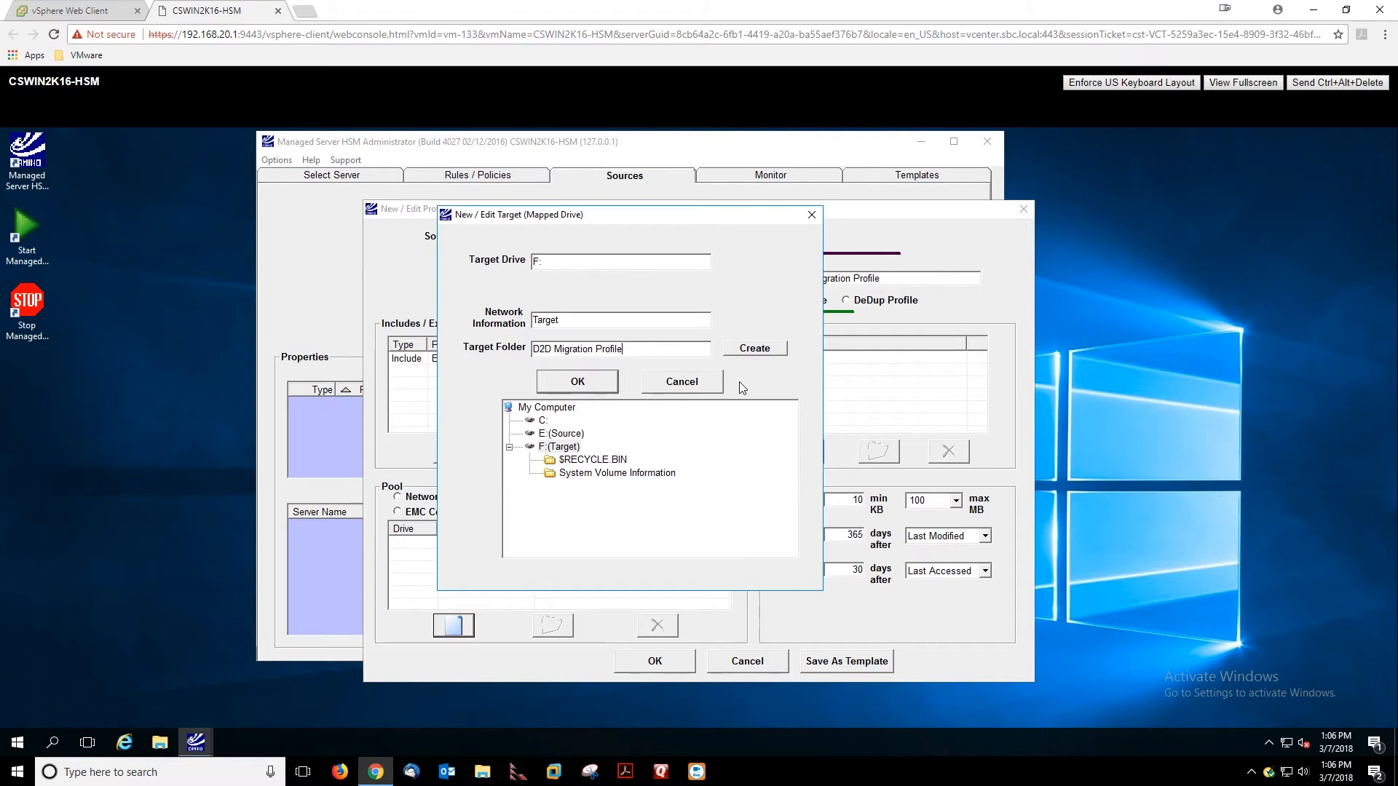
click(747, 351)
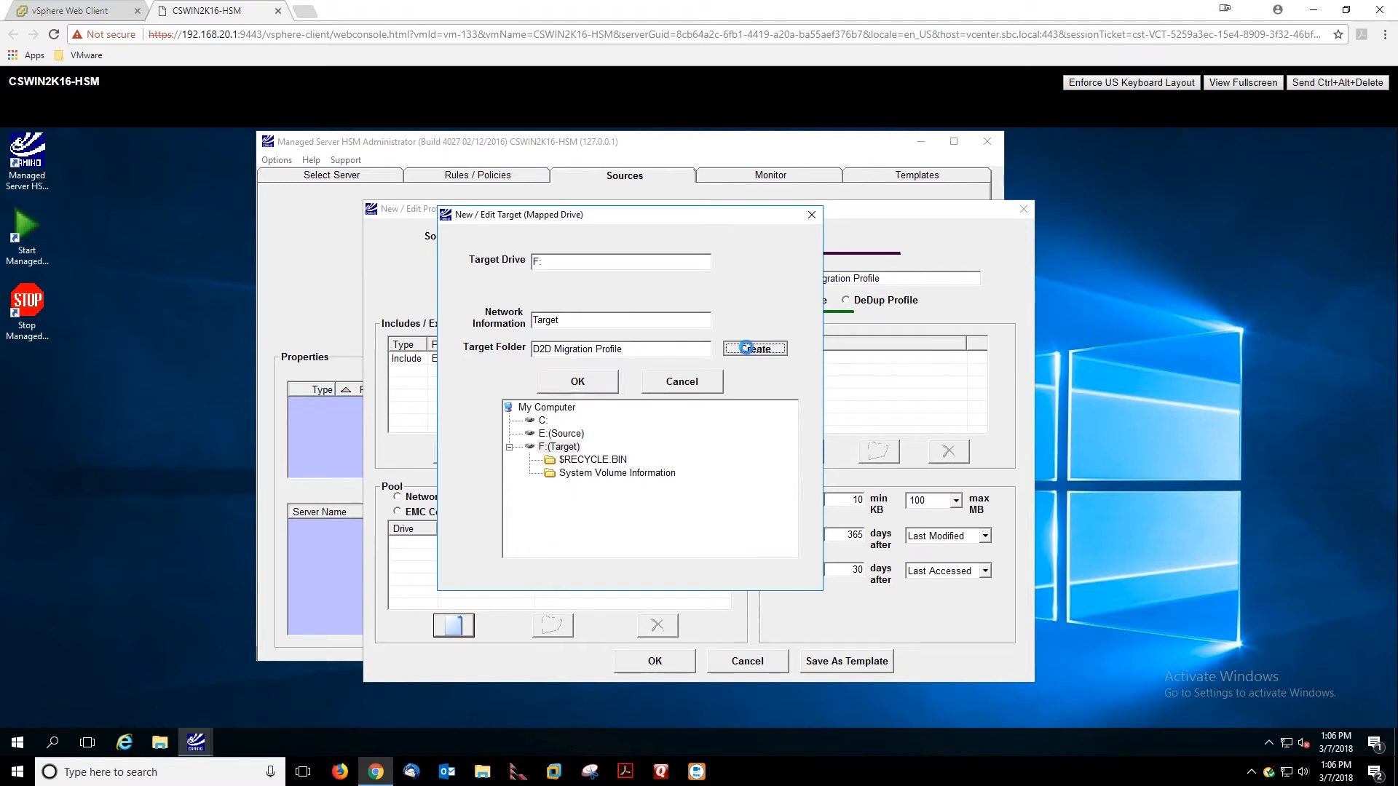
click(593, 385)
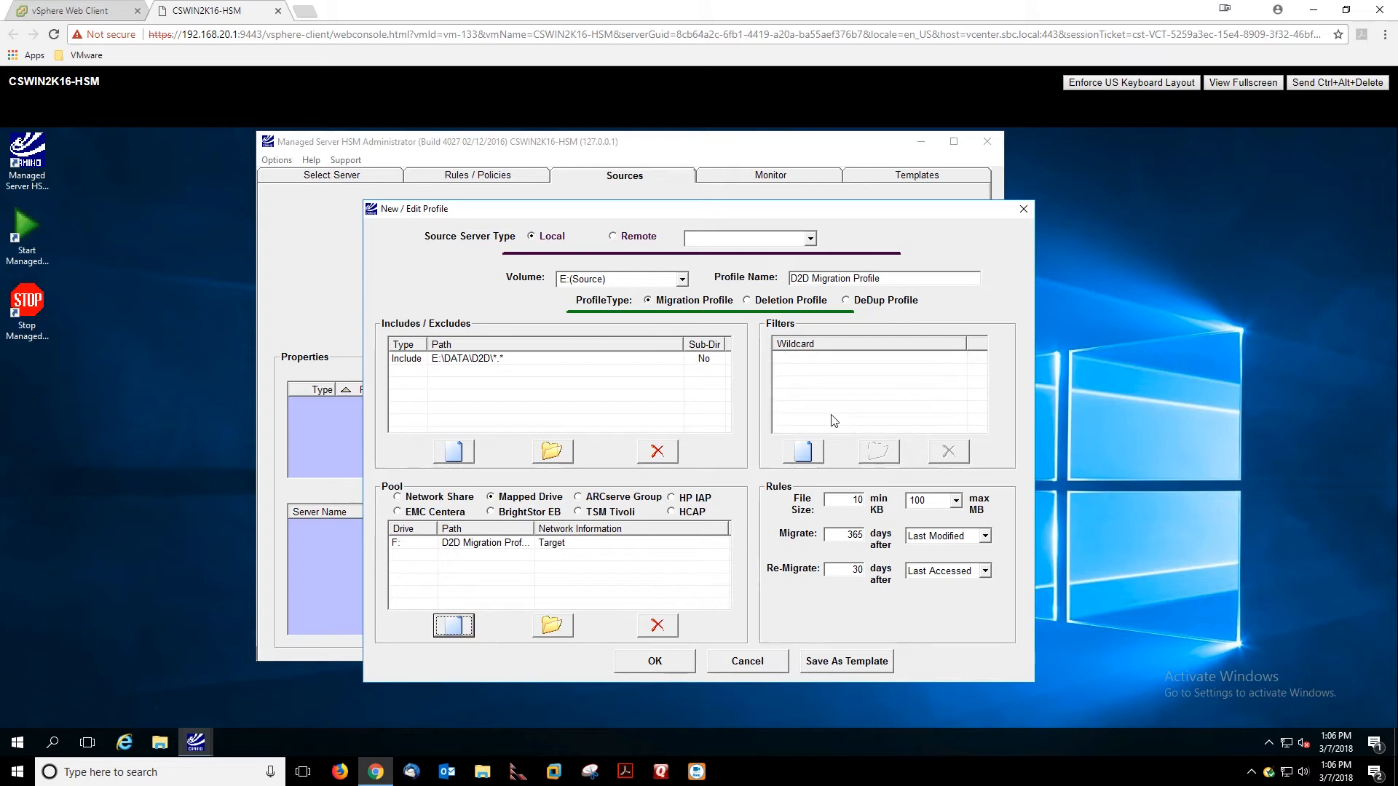
Add a filter with the wildcard *.mp3 to the profile
click(804, 452)
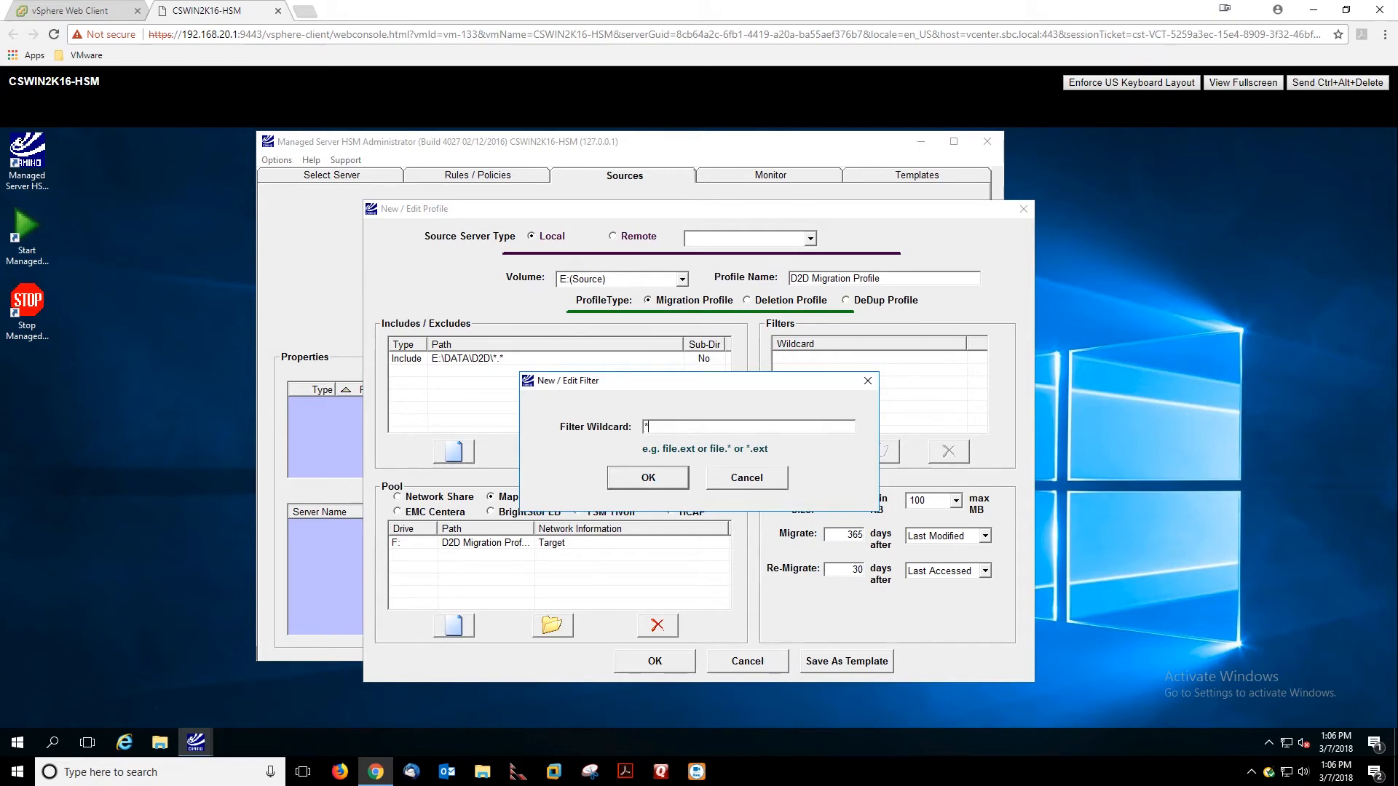
text(*.mp3)
click(650, 478)
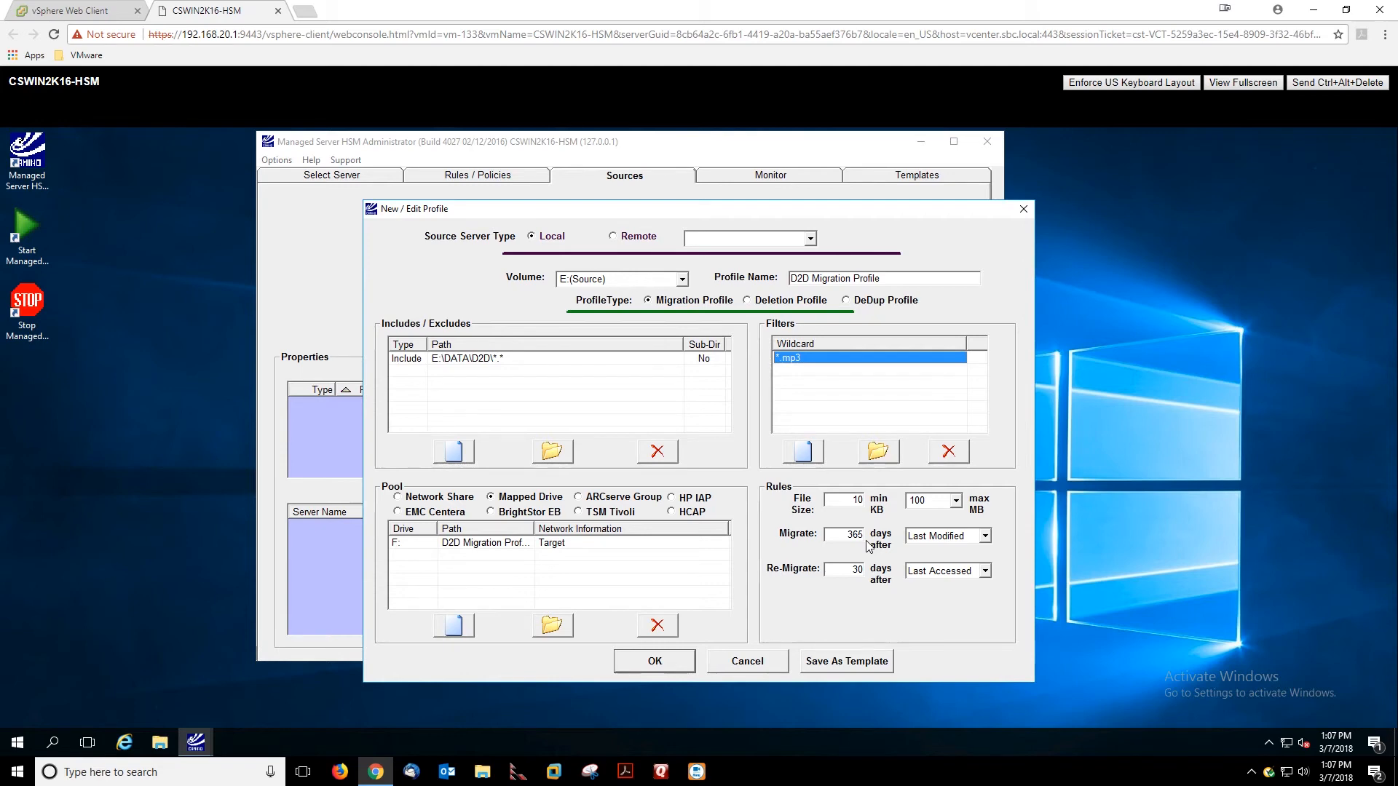
Set the profile's file size rule to a minimum of 4 KB and a maximum of NOLIMIT
double_click(854, 499)
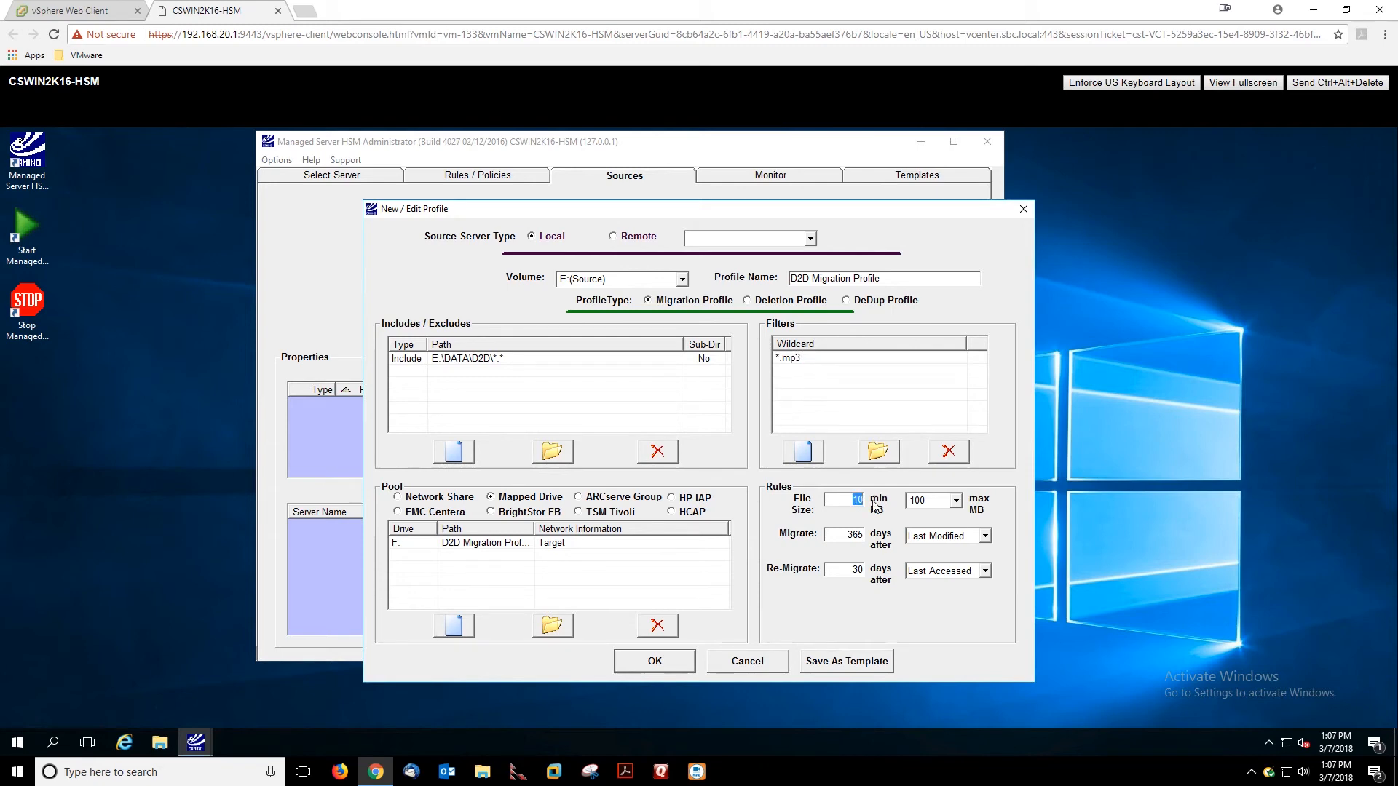
text(4)
click(956, 501)
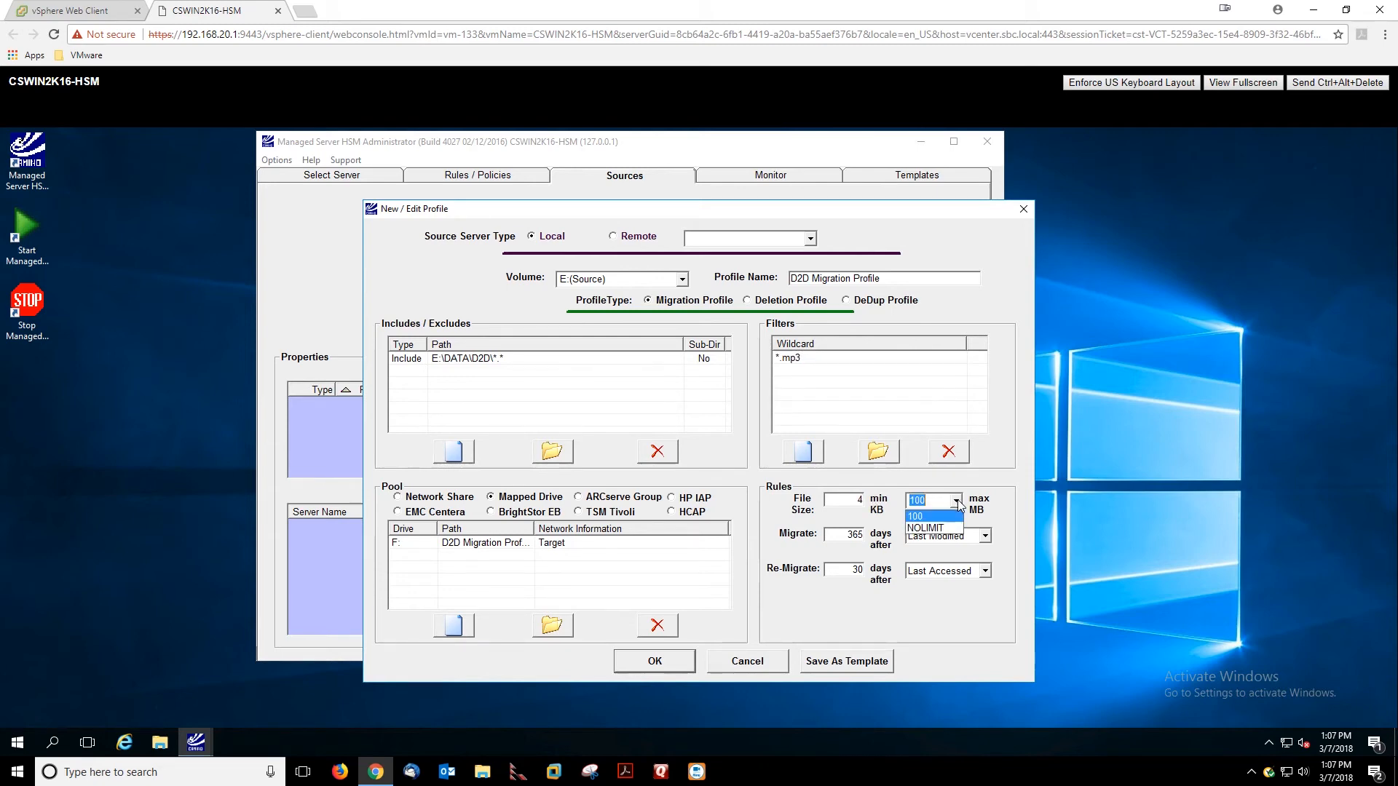
click(932, 528)
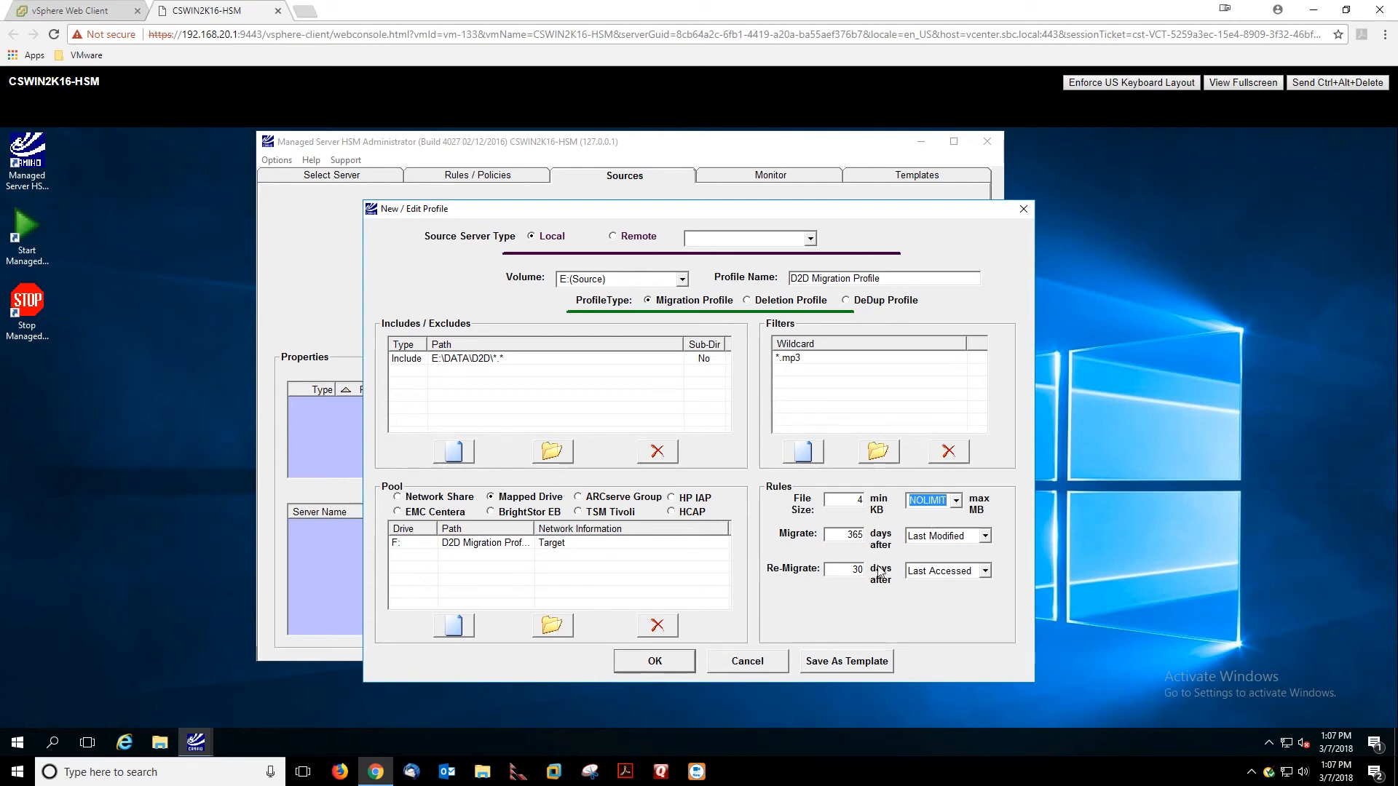
Set the Migrate rule to 0 days after Last Modified
double_click(840, 535)
text(0)
click(985, 536)
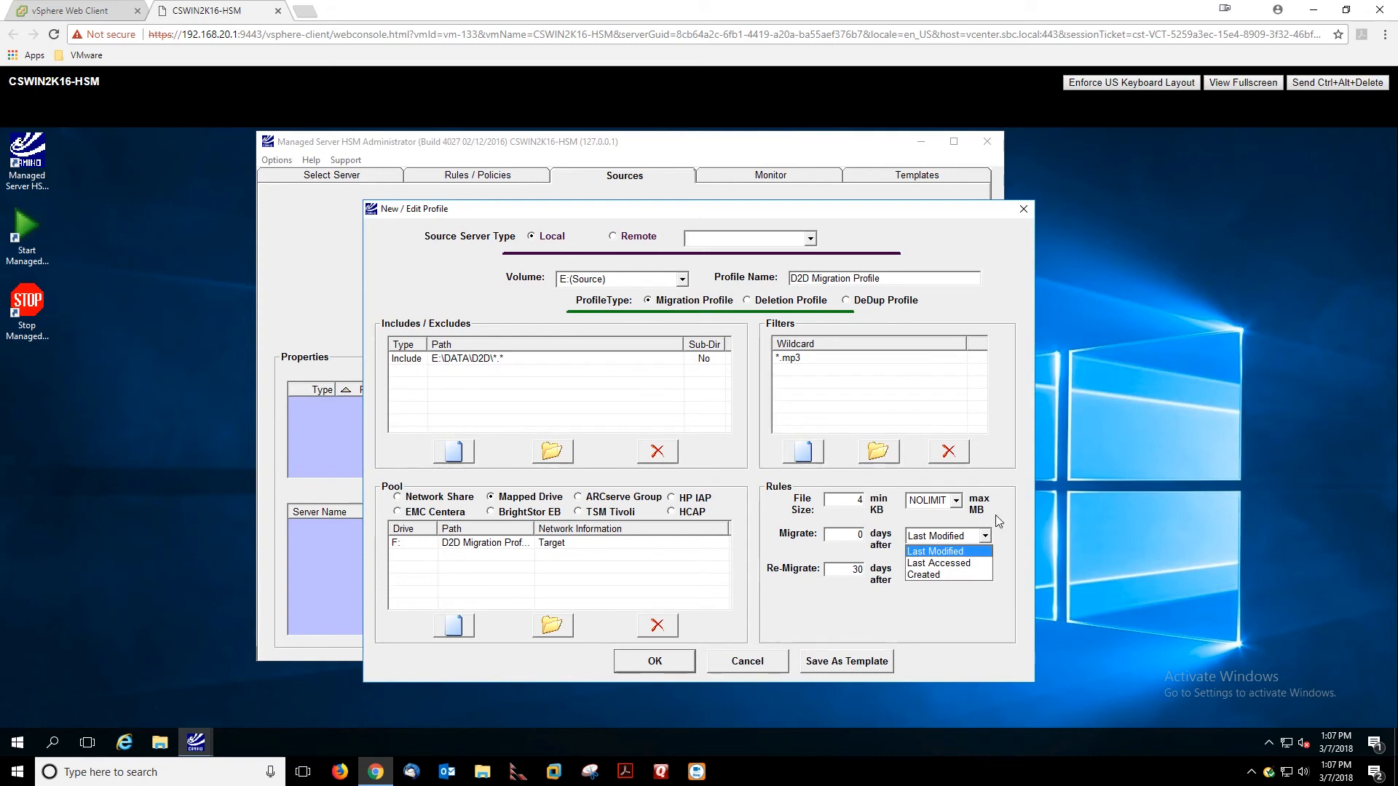
click(996, 514)
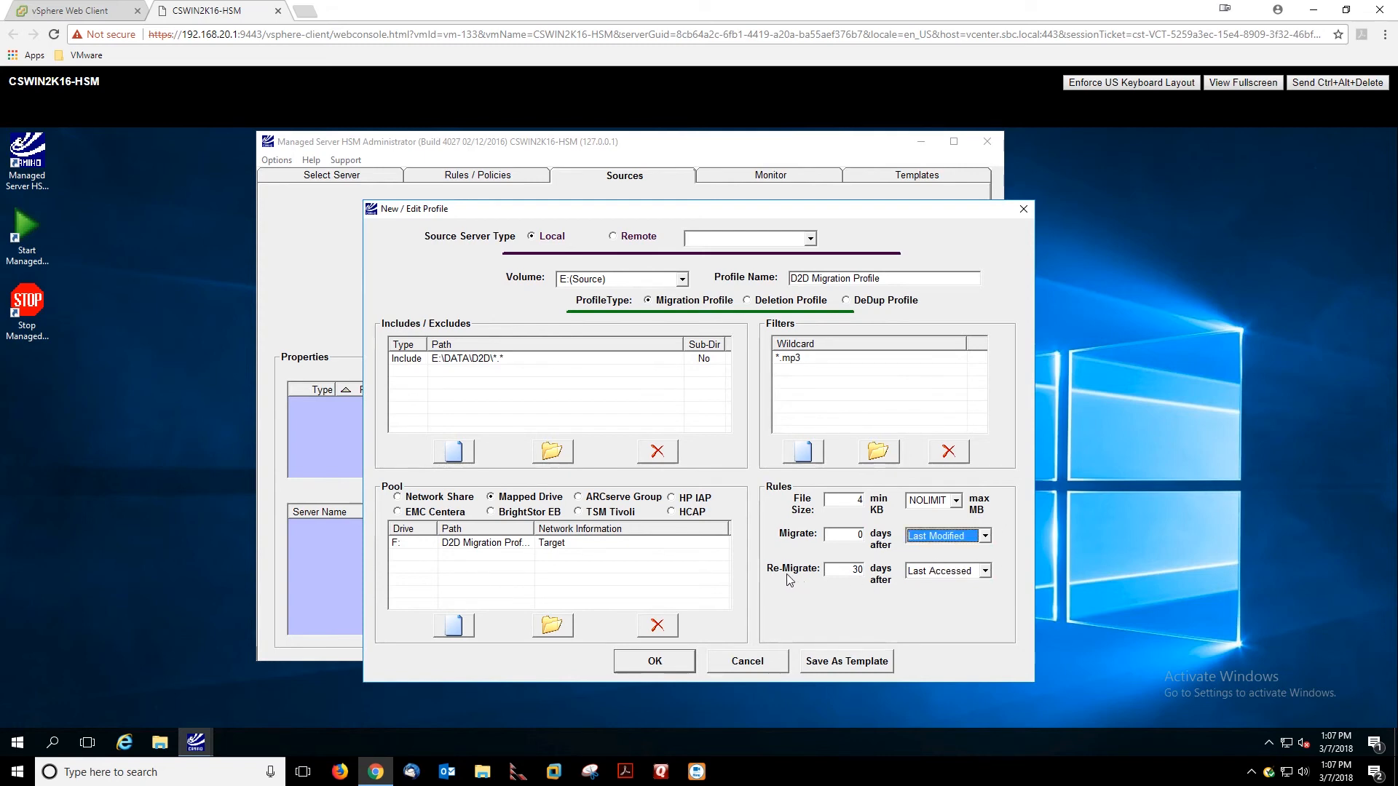
click(844, 570)
double_click(873, 568)
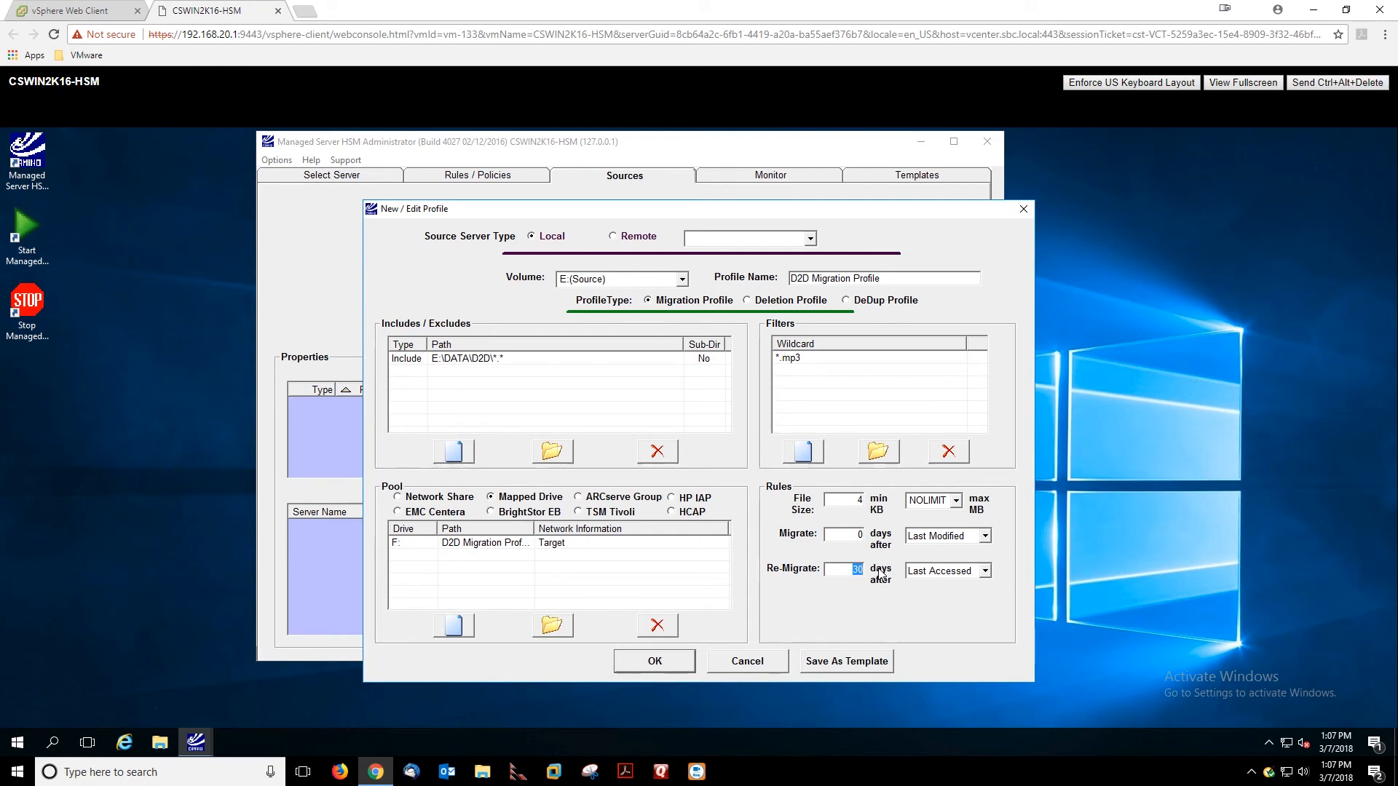
click(870, 569)
double_click(870, 569)
Save the profile settings as a template named D2D Migration Profile in the default template folder and confirm the new profile
click(835, 664)
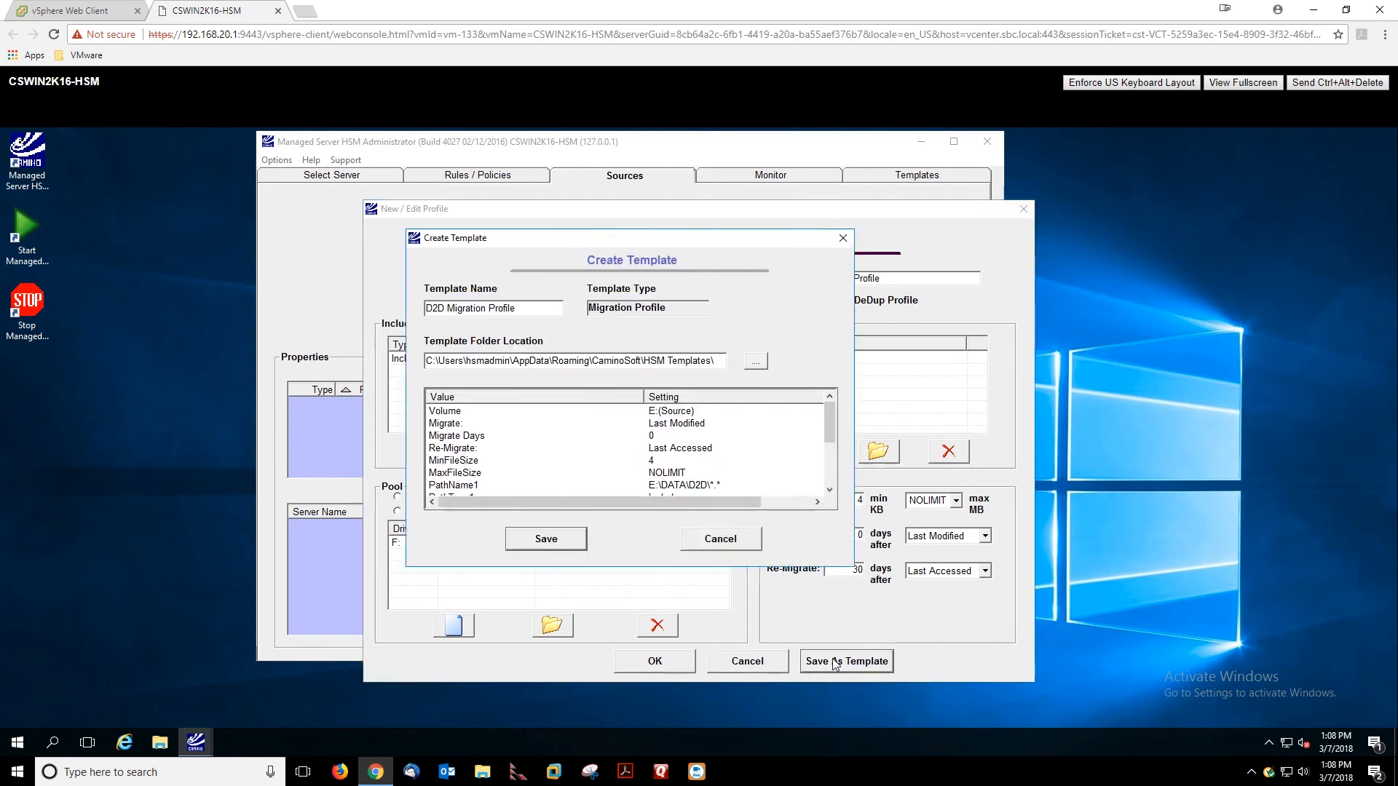
drag(535, 305, 418, 308)
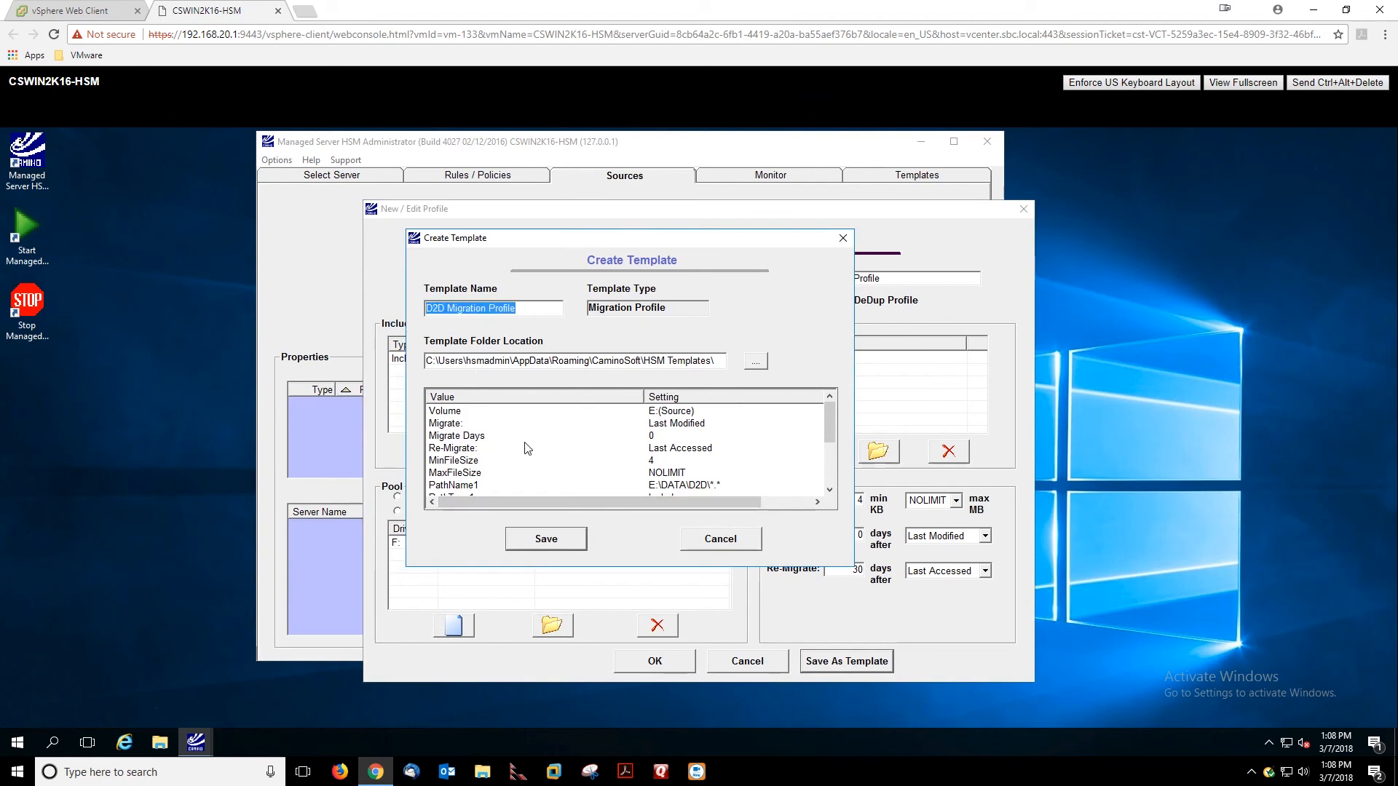
scroll(528, 448, down, 3)
click(607, 362)
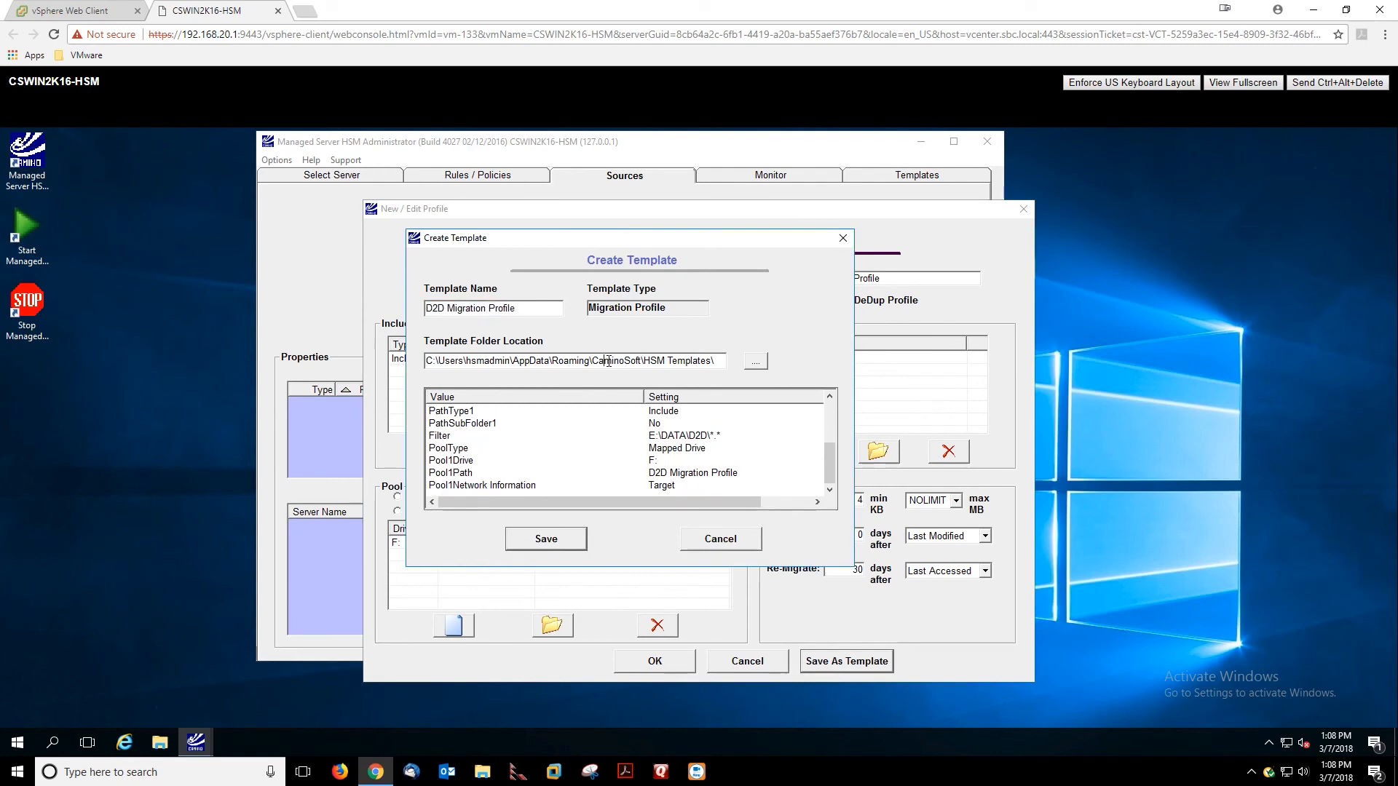
click(547, 540)
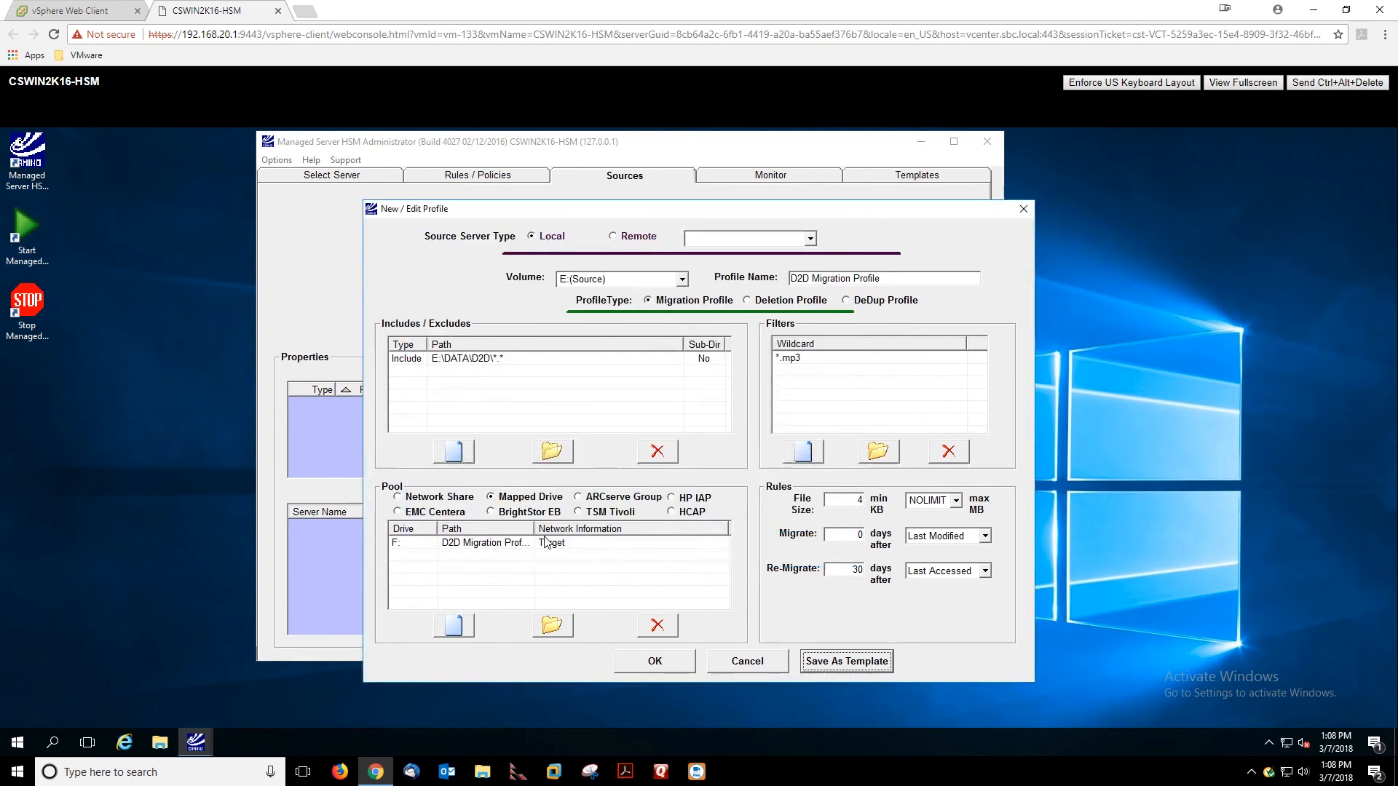
click(659, 662)
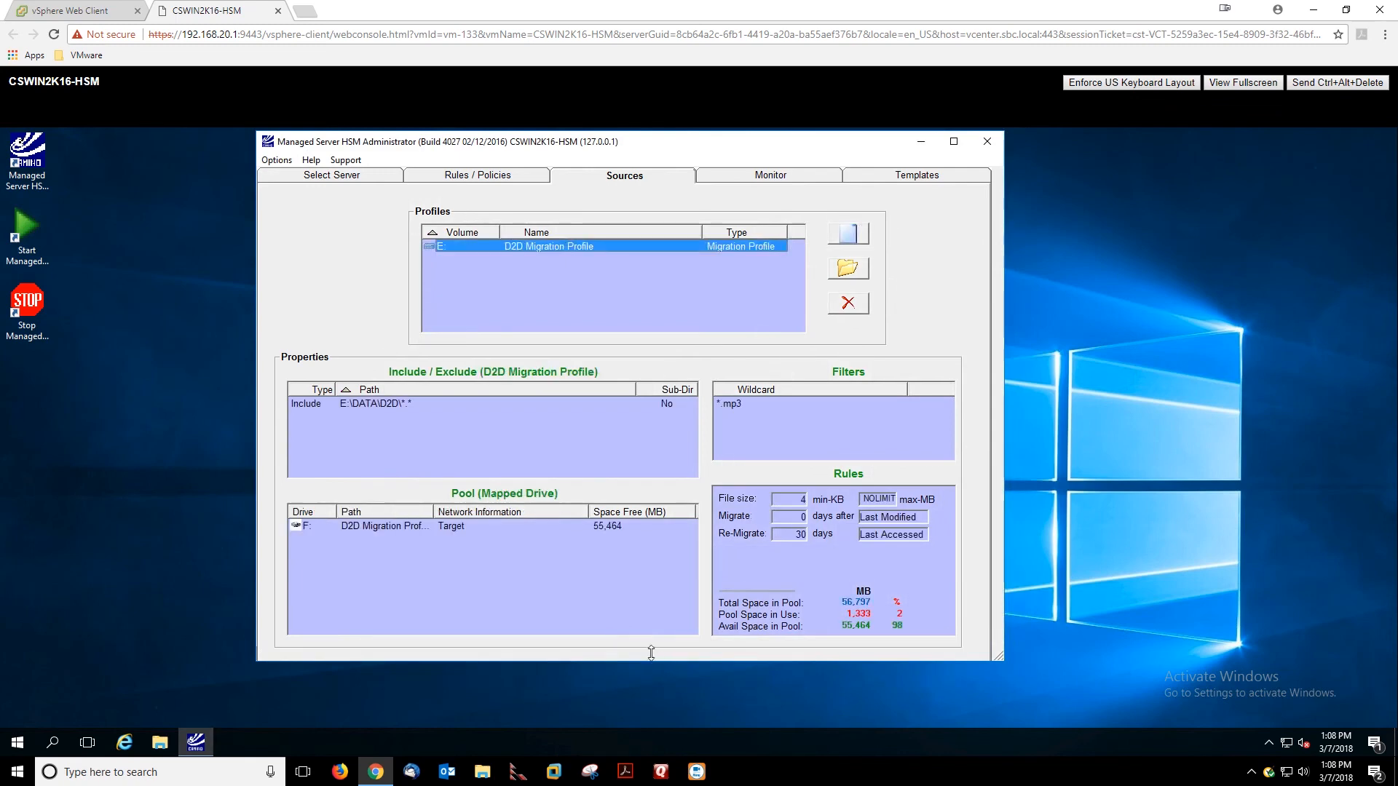